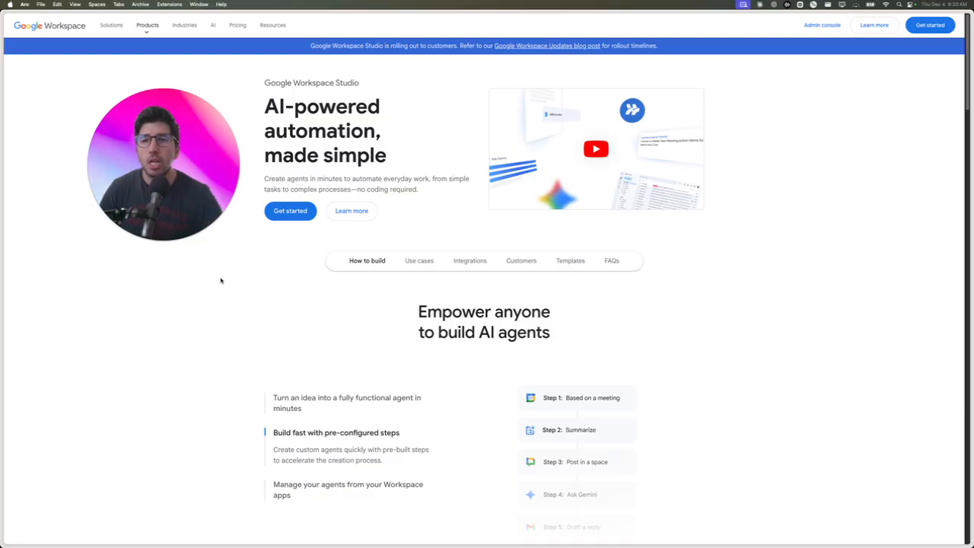
- Open the Google Workspace sign-up form from the Workspace Studio product page and return to the previous page
click(291, 216)
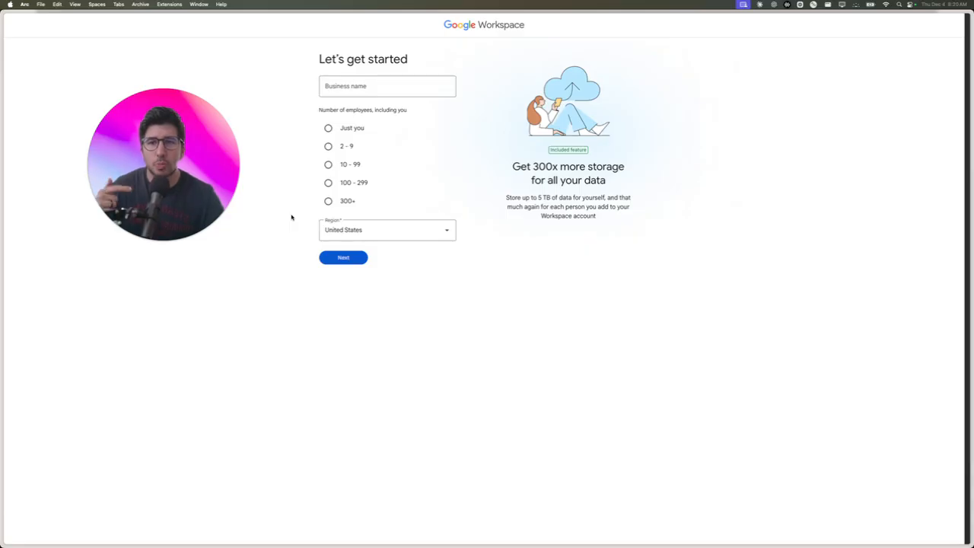
key(super+[)
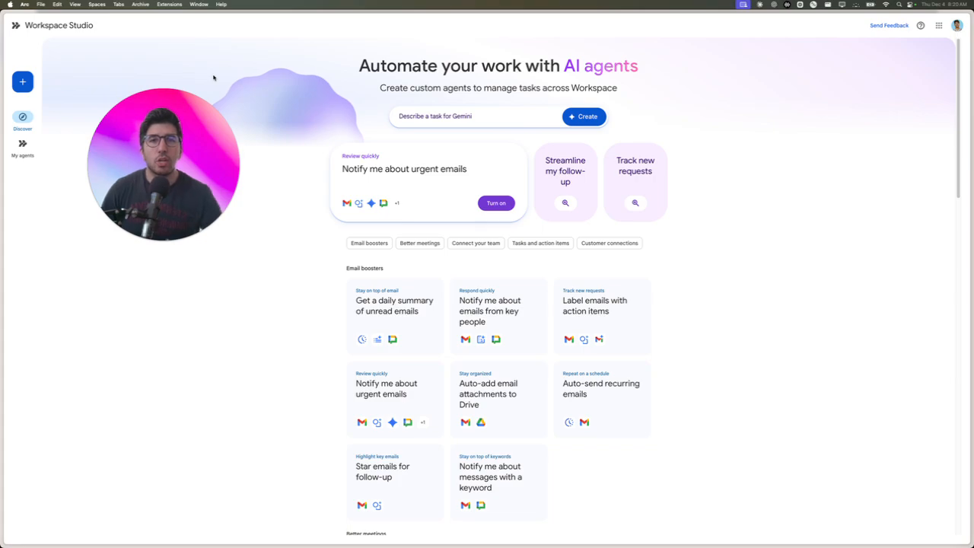
mouse_move(645, 68)
mouse_down()
mouse_move(493, 70)
mouse_move(674, 64)
mouse_move(662, 66)
mouse_up()
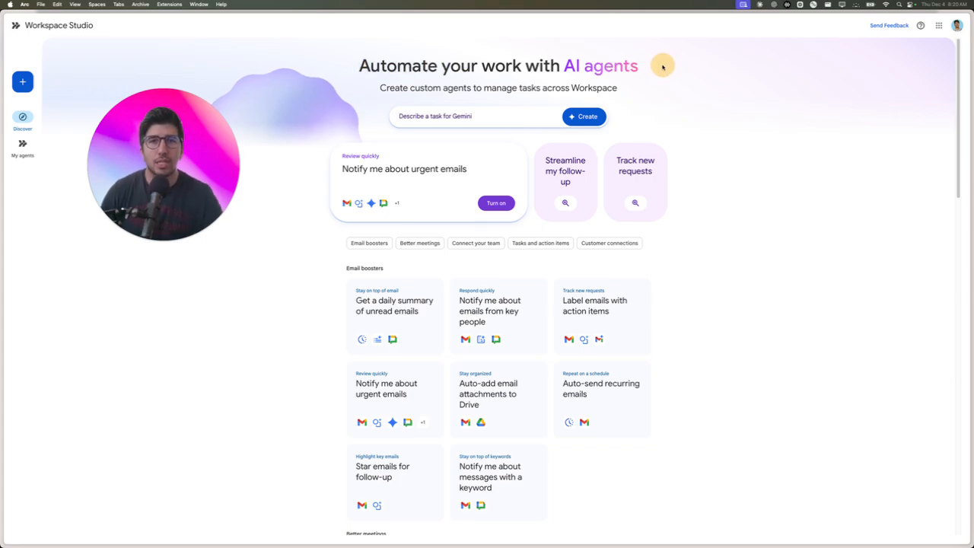
click(662, 67)
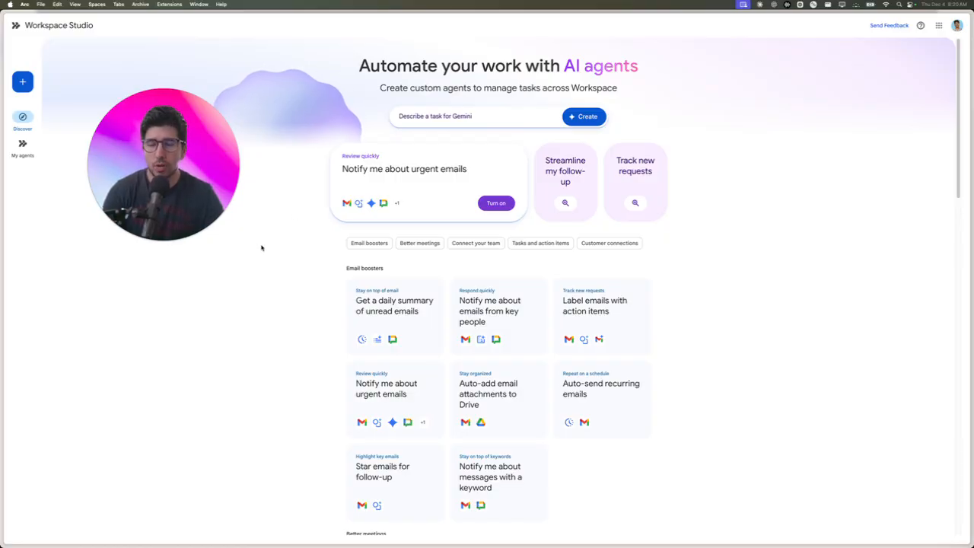
mouse_move(156, 363)
mouse_down()
mouse_move(60, 185)
mouse_move(21, 145)
mouse_move(18, 156)
mouse_move(42, 155)
mouse_move(34, 143)
mouse_up()
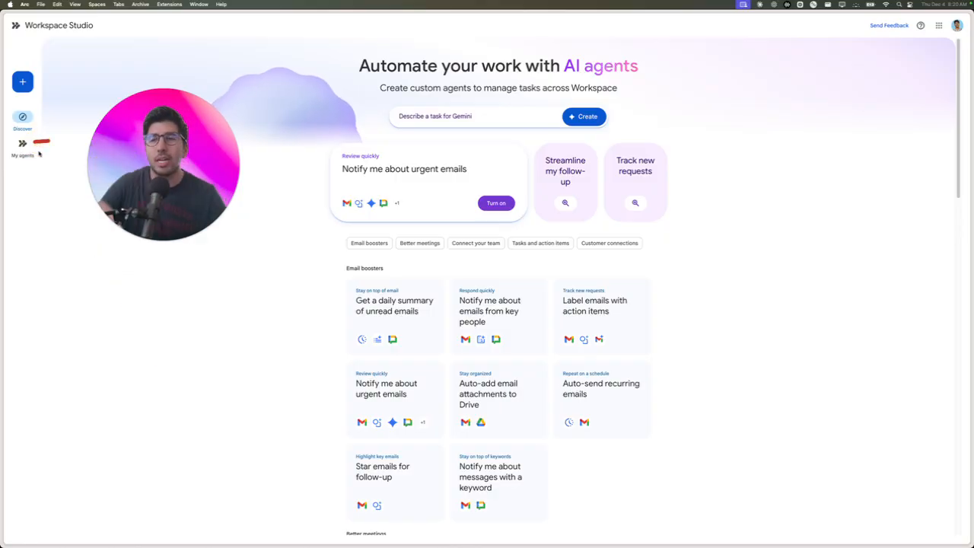
click(25, 244)
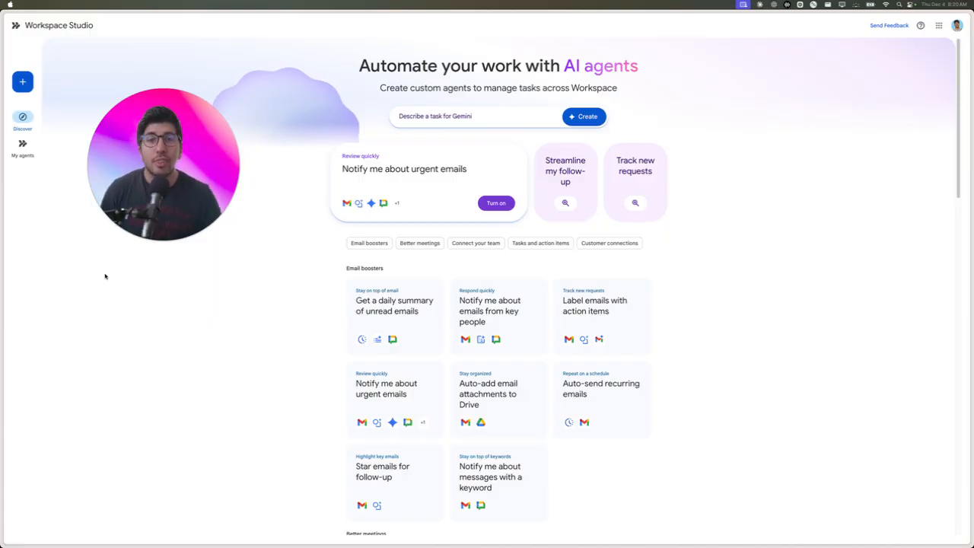
- Create an agent from the description "When I get an email, translate it to Spanish and then write a response in Spanish"
click(471, 116)
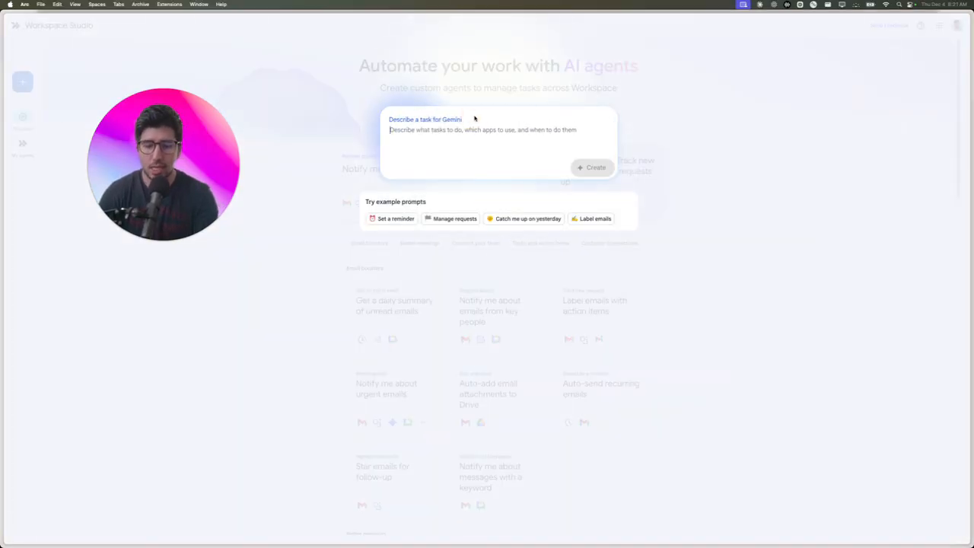
text(When I get an email, t)
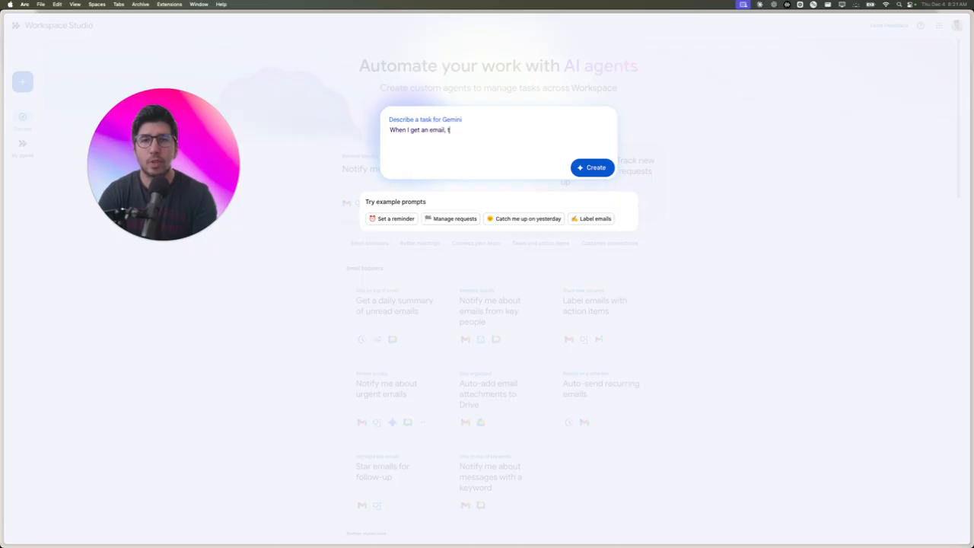
text(ranslate it to Spanish )
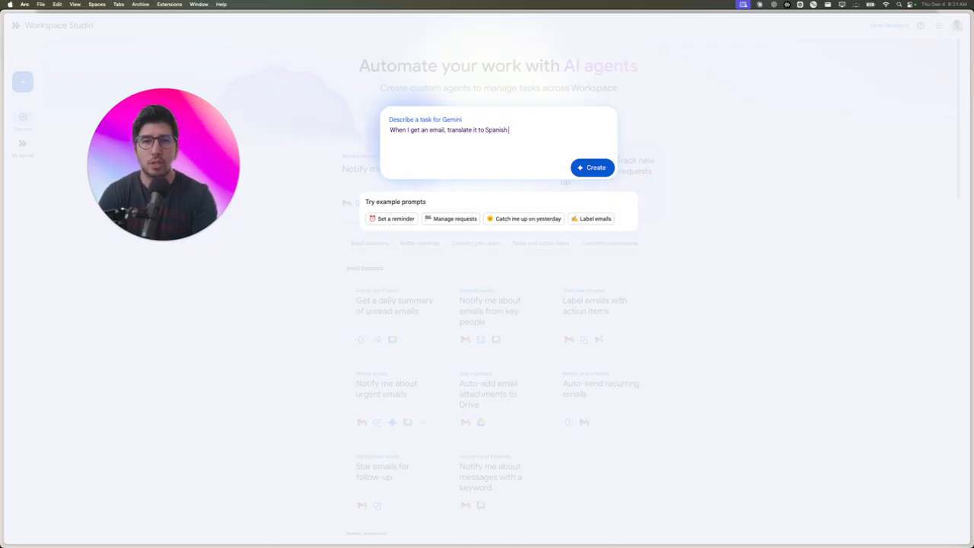
text(and then write a response in Spanish)
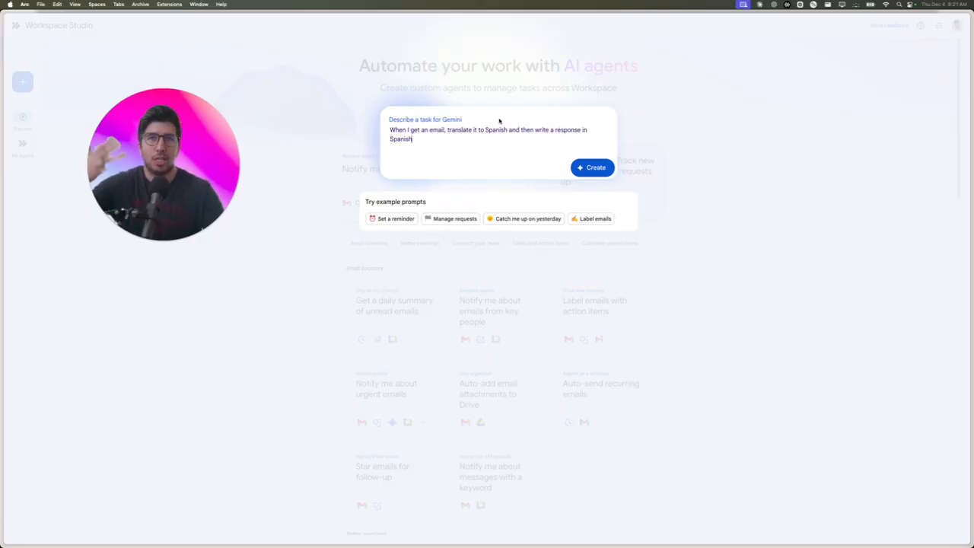
click(594, 168)
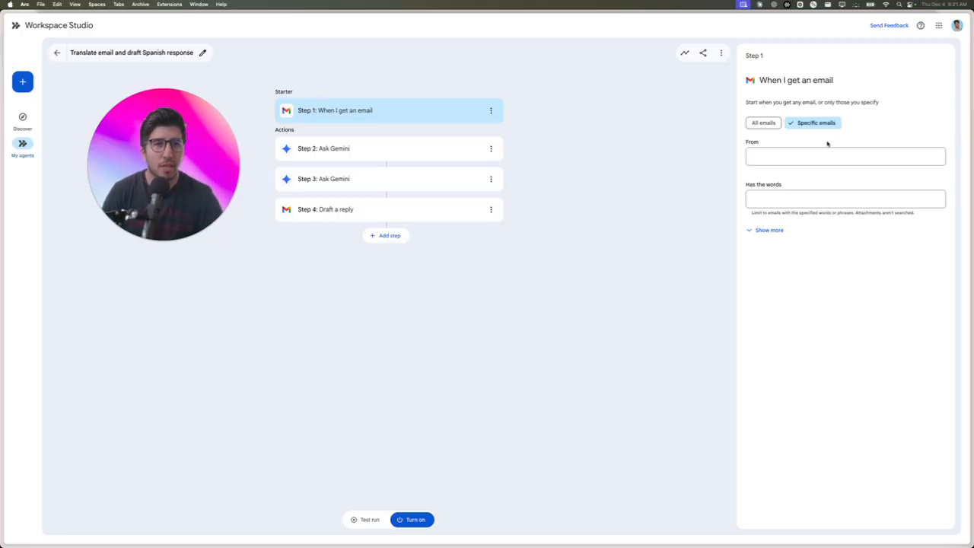
- Set the agent's "When I get an email" starter to run on all emails
drag(802, 342, 769, 133)
click(767, 124)
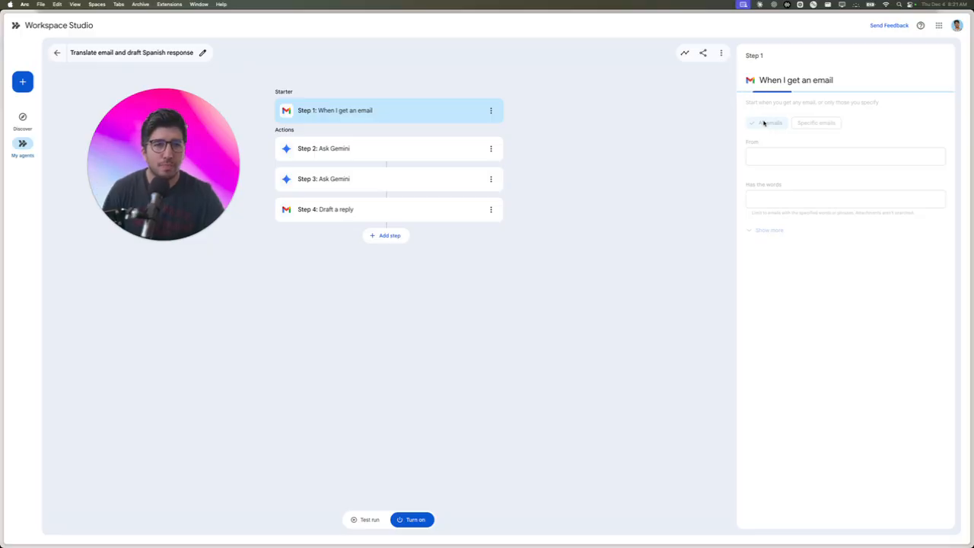
- Open the step 2 Ask Gemini action and review its translation prompt and email body variable
click(432, 151)
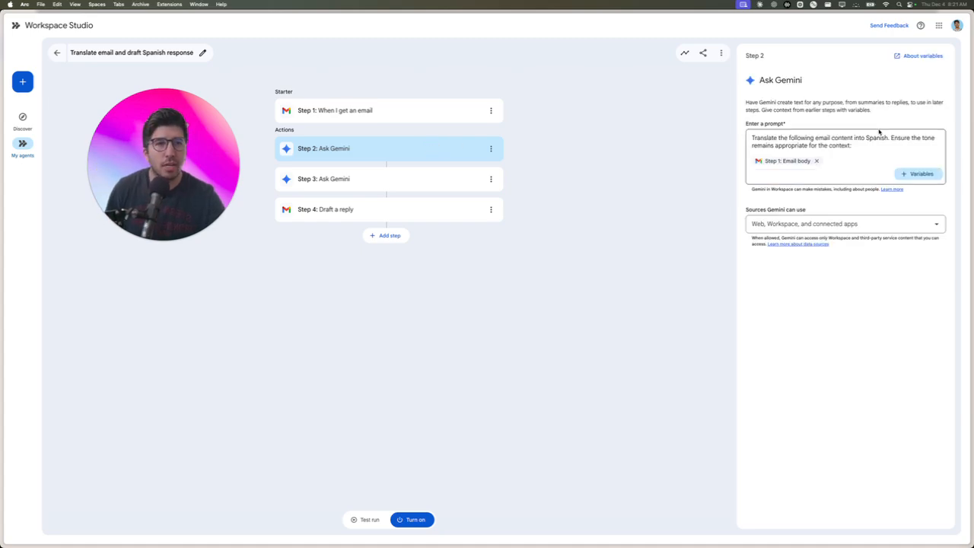
drag(752, 137, 876, 146)
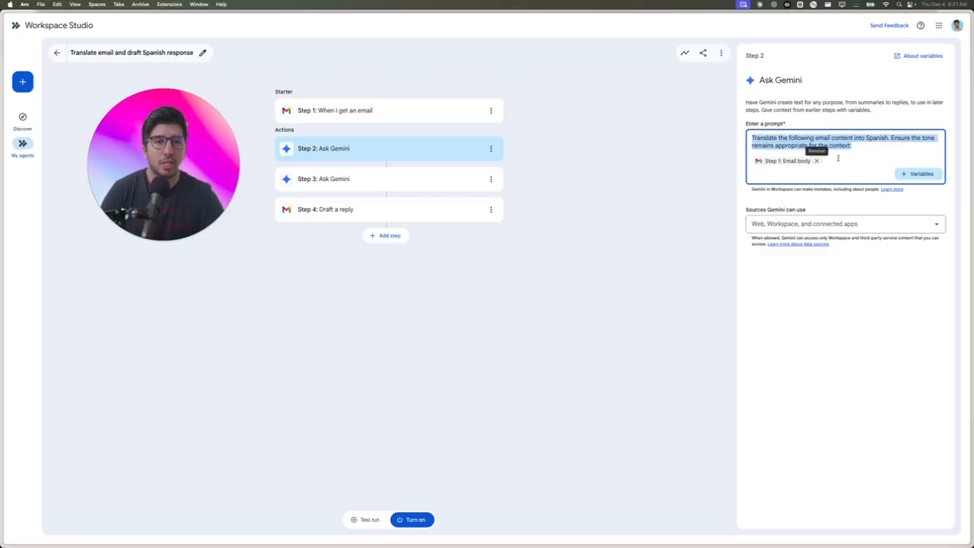
click(837, 159)
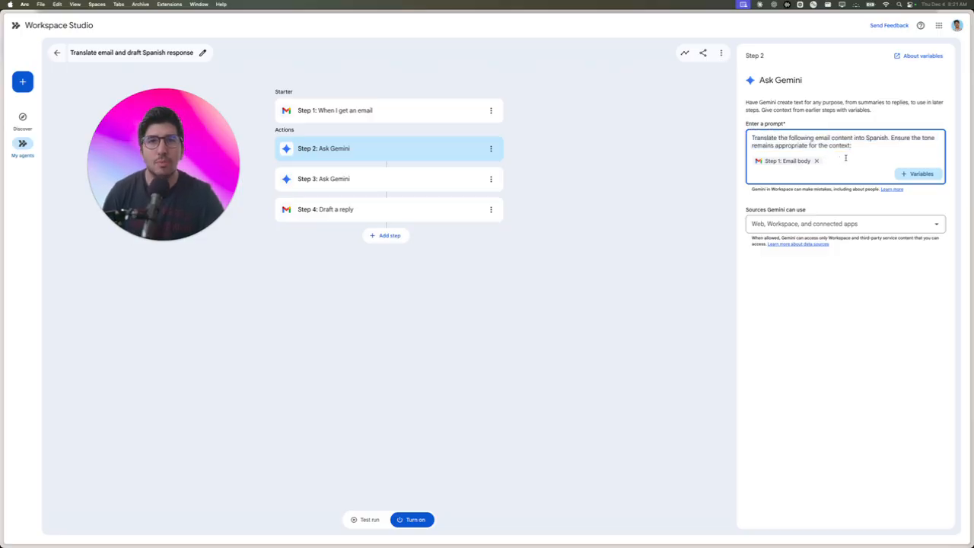
- Try adding the step 1 Email subject variable to the step 2 prompt and remove it again
click(909, 178)
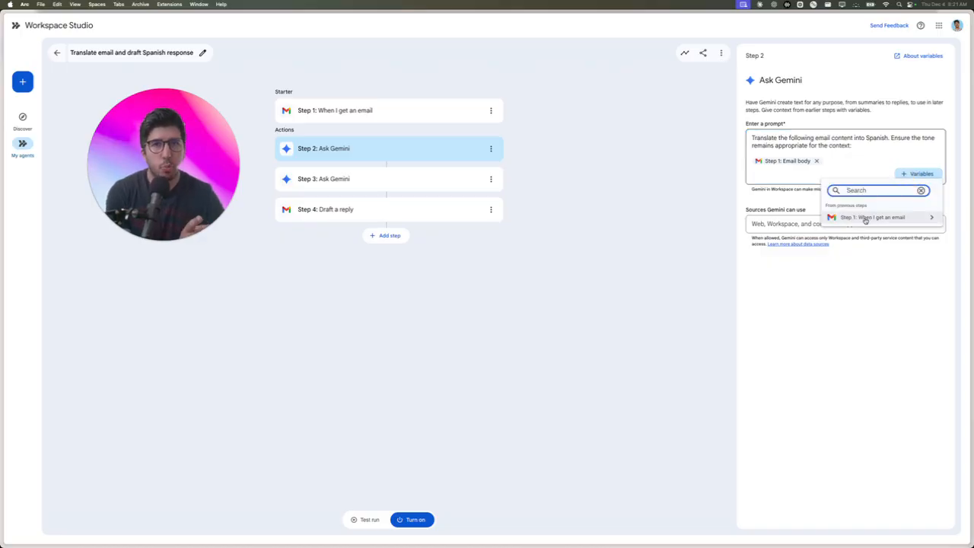
click(865, 219)
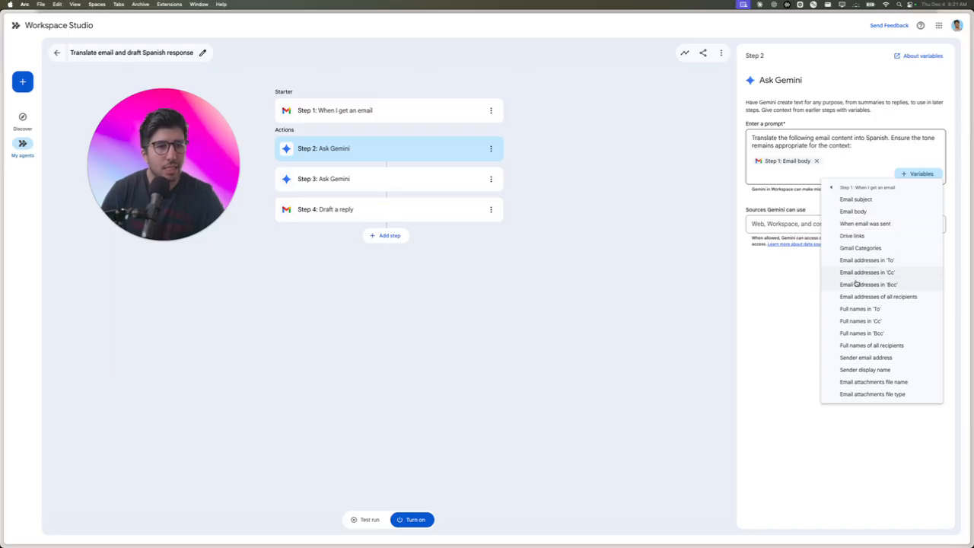
click(878, 202)
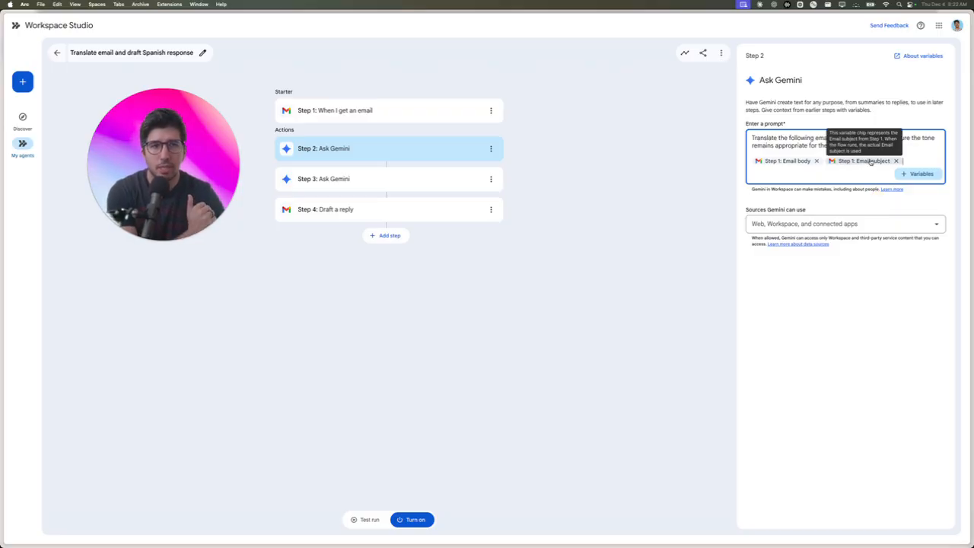
click(898, 162)
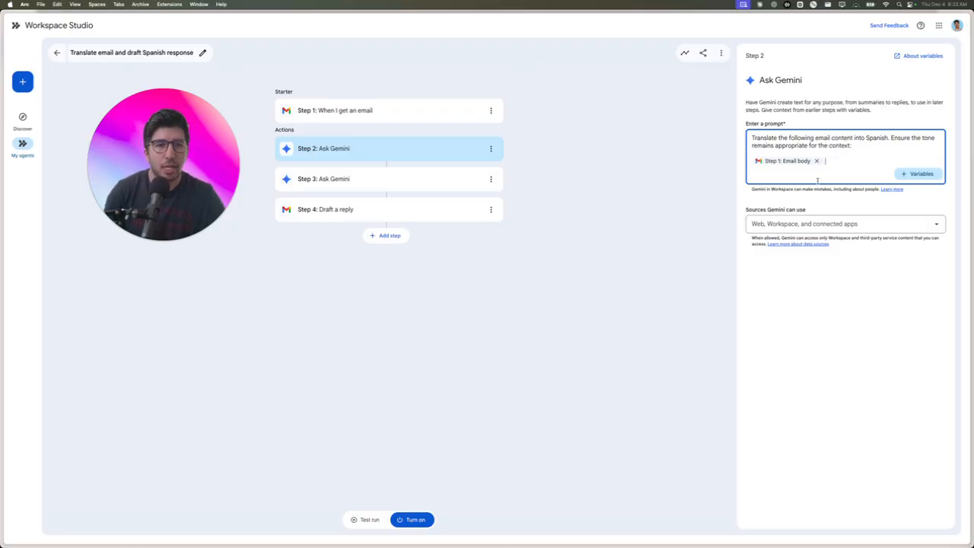
- Examine which sources Gemini can be allowed to use in step 2
drag(744, 209, 800, 207)
click(799, 207)
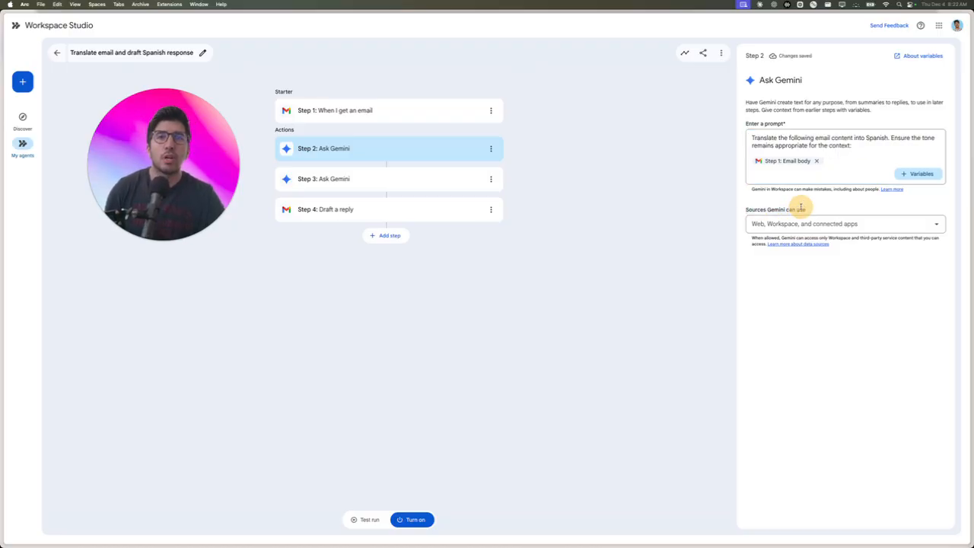
click(789, 232)
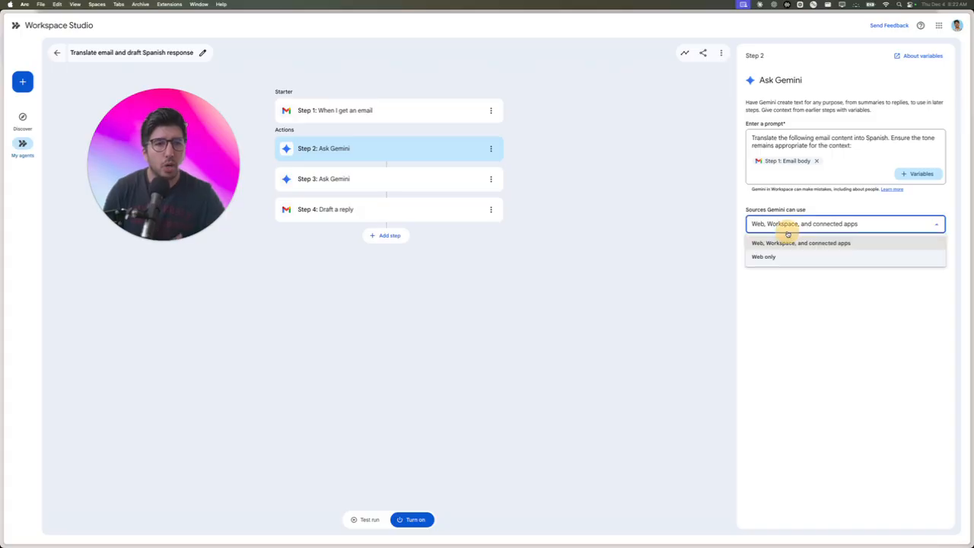
click(799, 274)
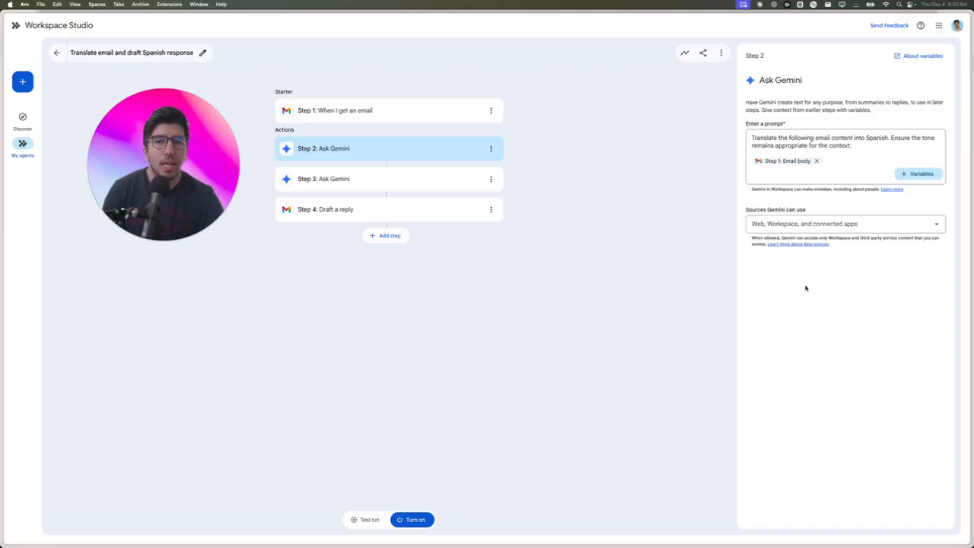
- Open the step 3 Ask Gemini action and review its reply-drafting prompt and the variable carried over from step 2
click(393, 189)
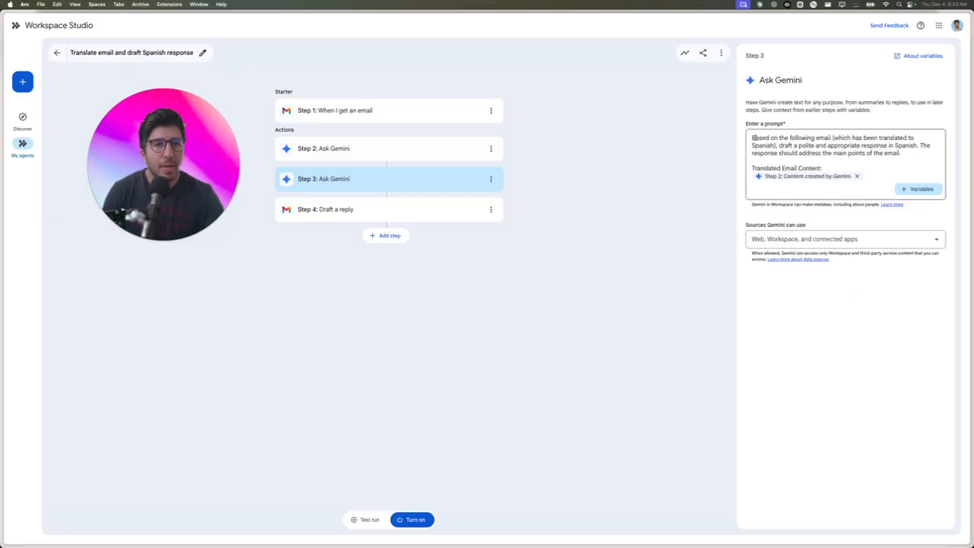
drag(753, 138, 853, 139)
click(827, 145)
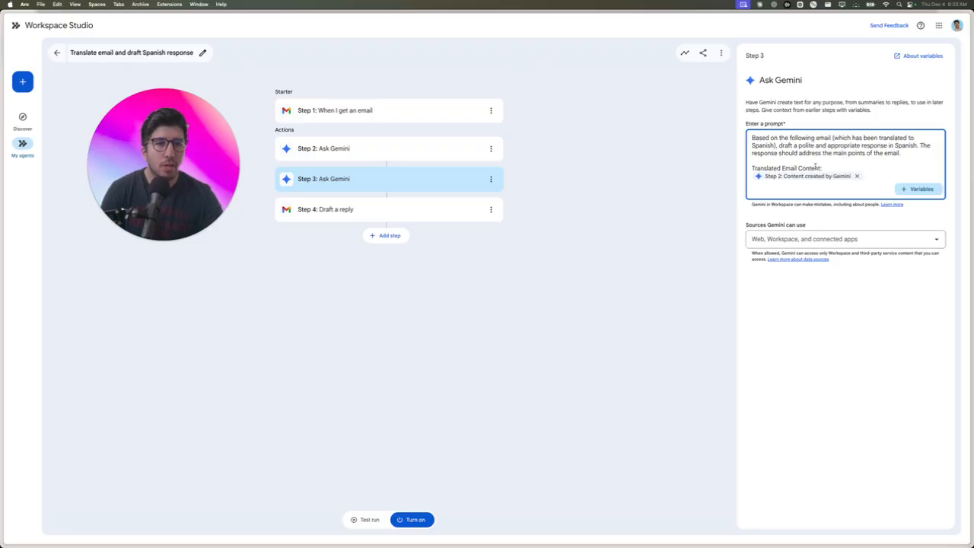
drag(752, 169, 832, 167)
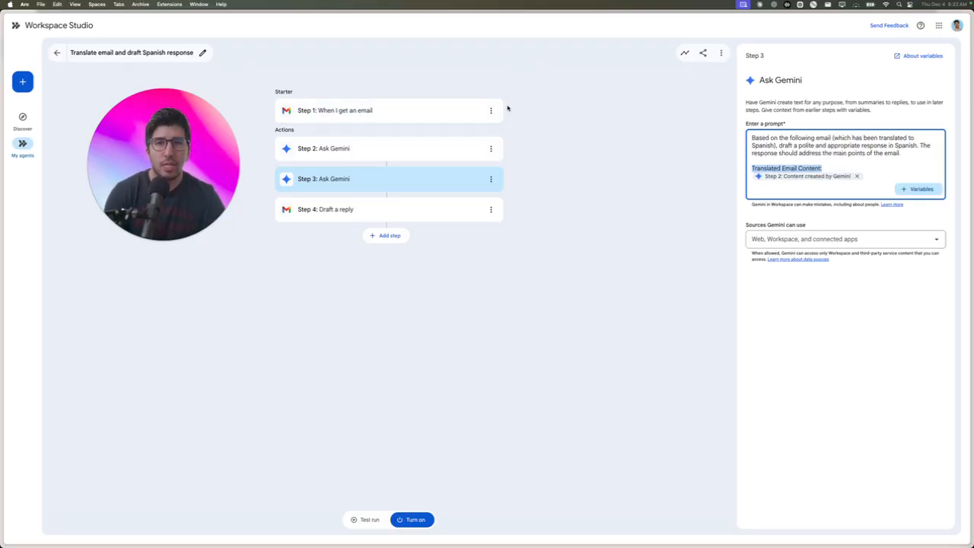
mouse_move(506, 106)
mouse_down()
mouse_move(539, 124)
mouse_move(508, 143)
mouse_move(515, 134)
mouse_move(530, 149)
mouse_move(496, 153)
mouse_move(699, 163)
mouse_move(746, 182)
mouse_move(743, 190)
mouse_up()
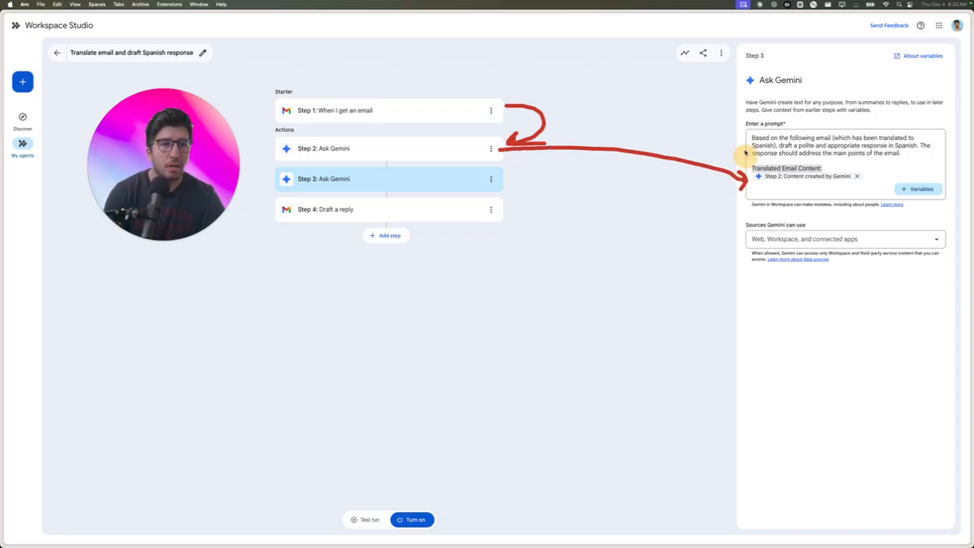
mouse_move(743, 69)
mouse_down()
mouse_move(753, 36)
mouse_move(763, 64)
mouse_up()
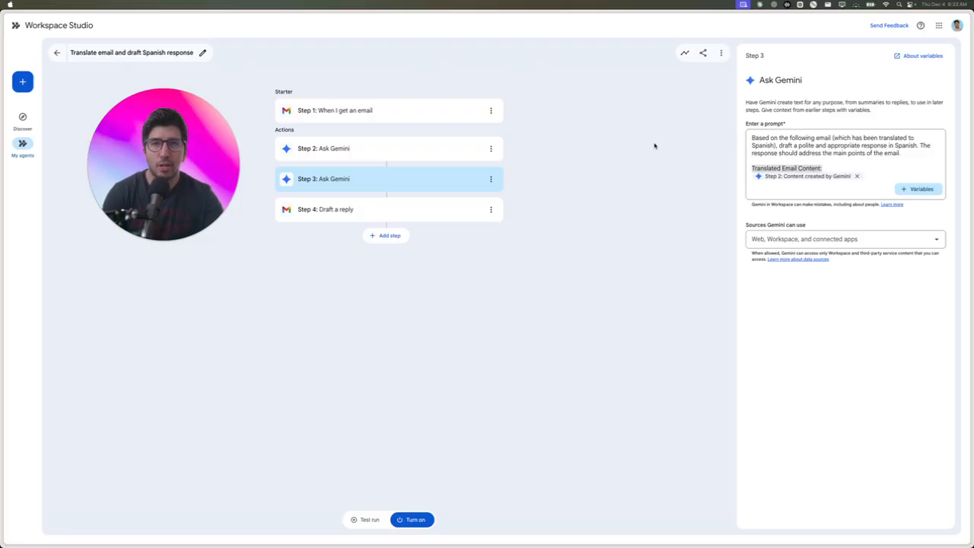
key(Escape)
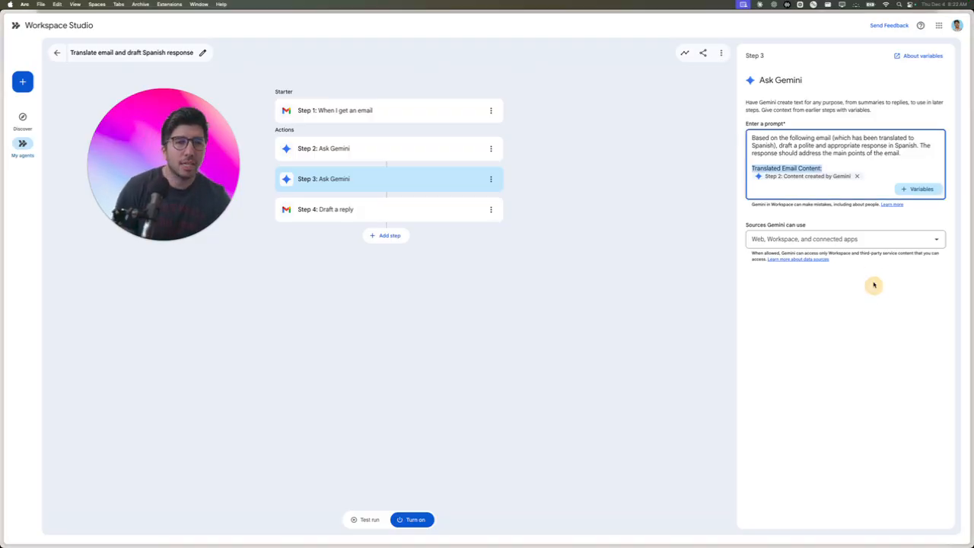
- Check the email and message variables in the step 4 Draft a reply action, and turn on the agent
click(320, 216)
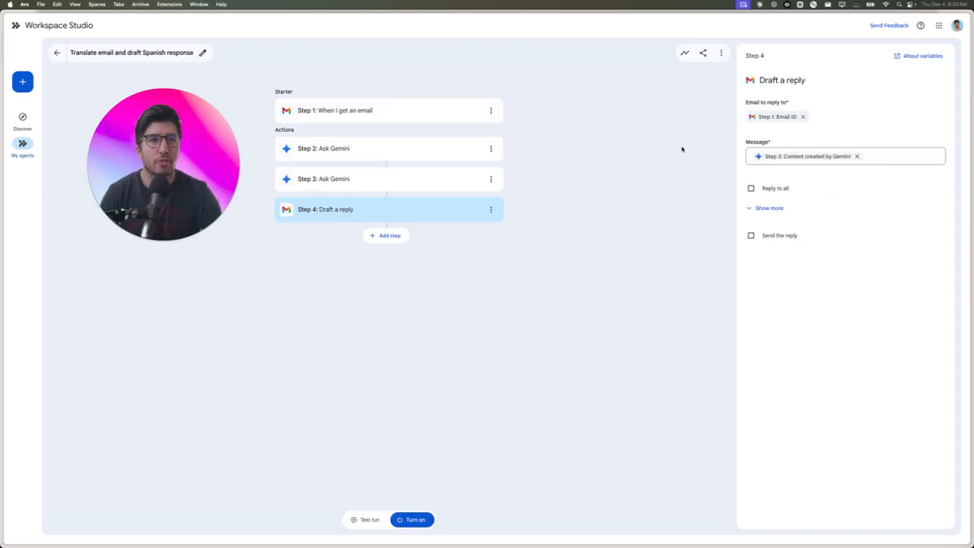
mouse_move(768, 116)
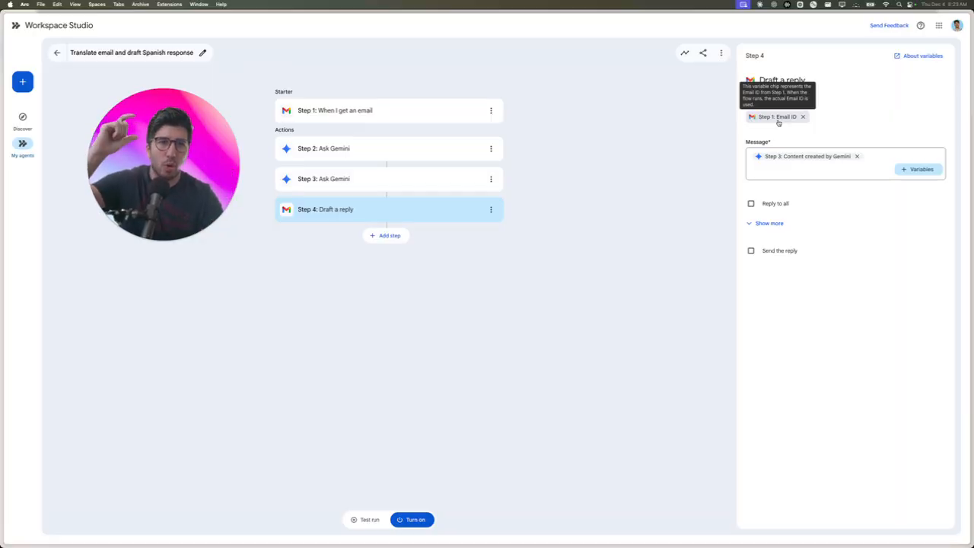
drag(746, 143, 783, 141)
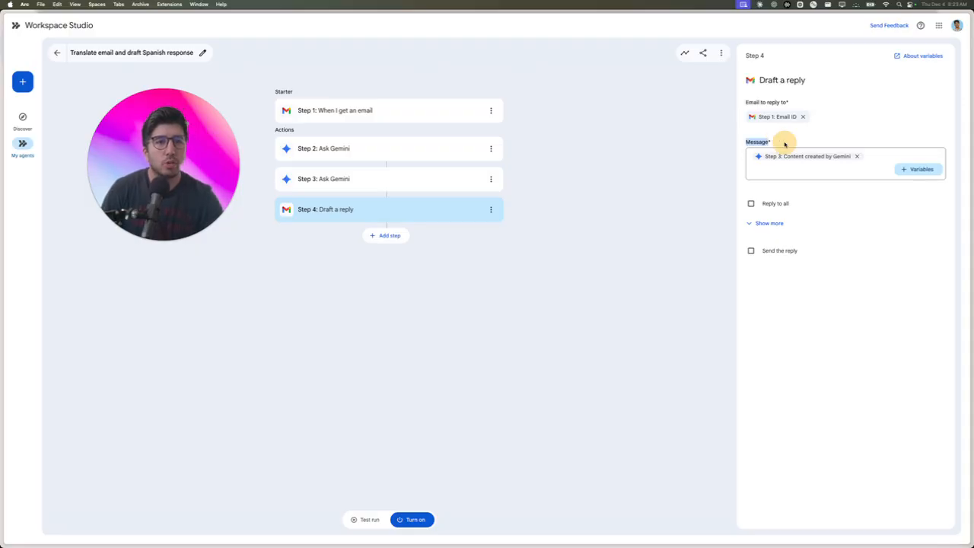
mouse_move(796, 157)
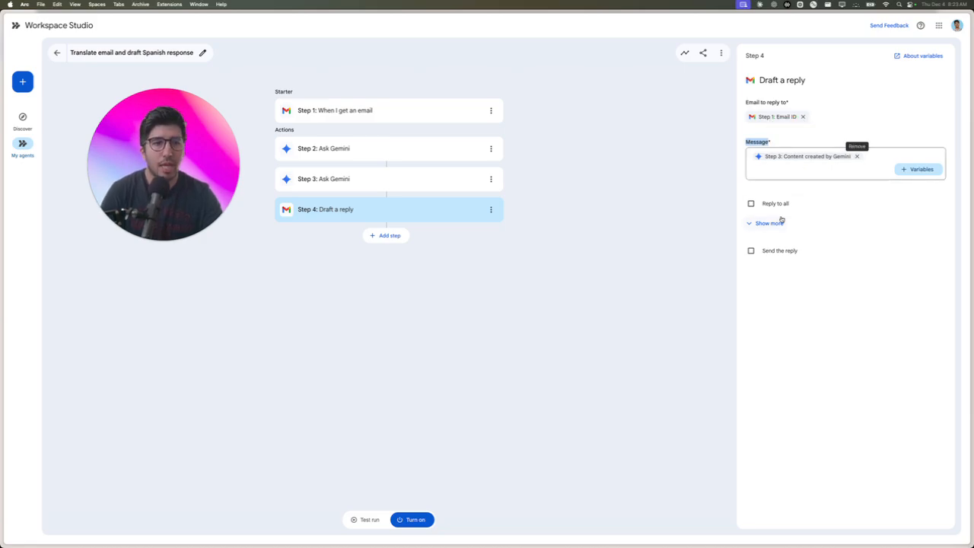
click(411, 519)
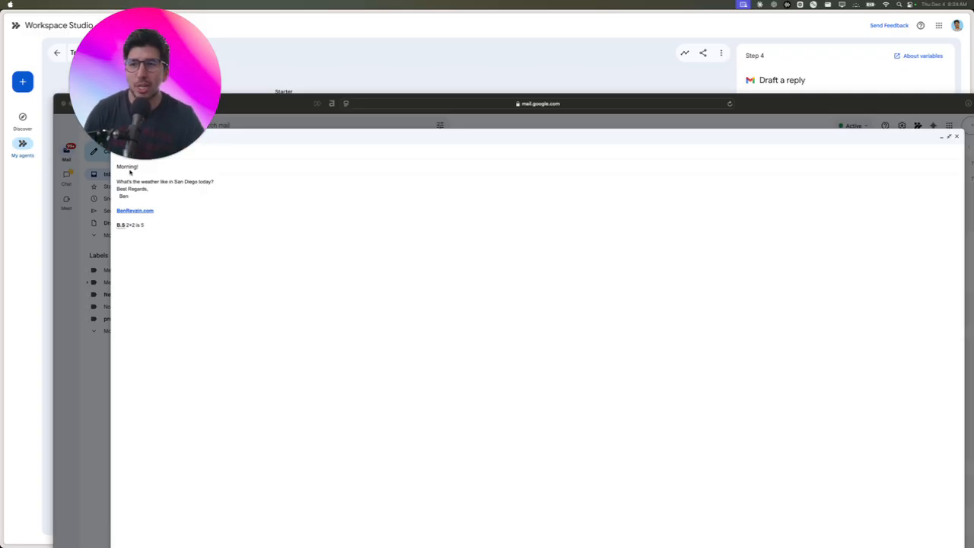
- Add the question "Do you want to play Golf?" after the San Diego weather question in the "Morning!" test email
click(244, 183)
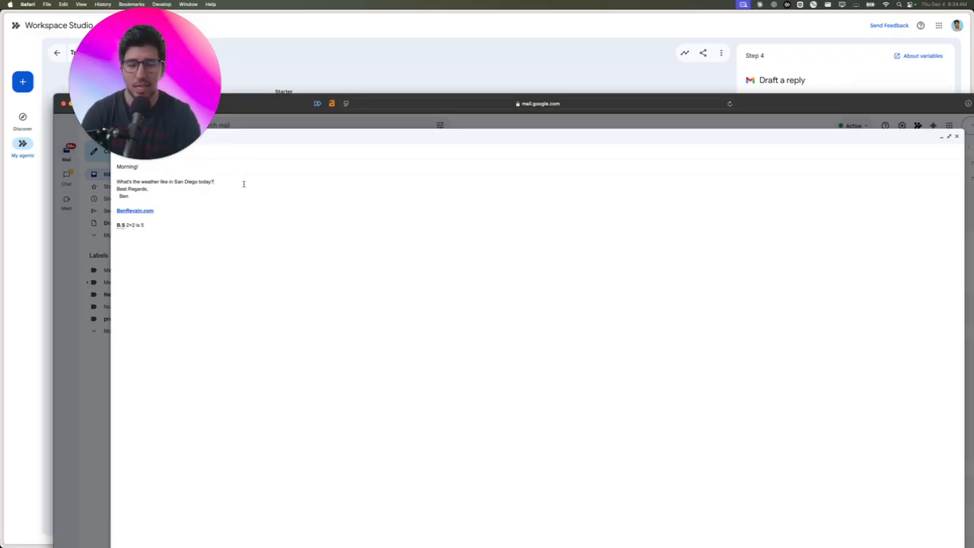
text(Do yo uwant to)
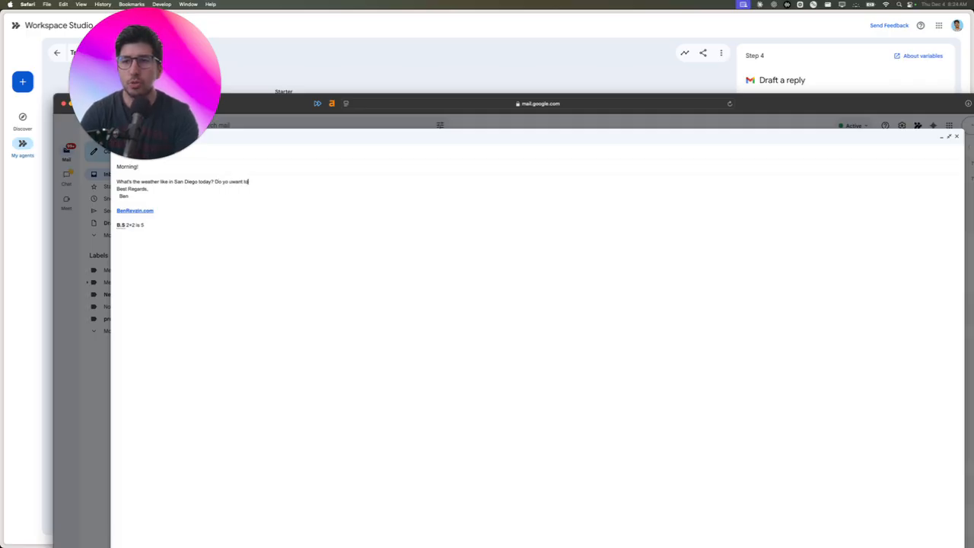
key(BackSpace)
key(BackSpace)
key(BackSpace)
key(BackSpace)
key(BackSpace)
key(BackSpace)
text(u want to play Golf?)
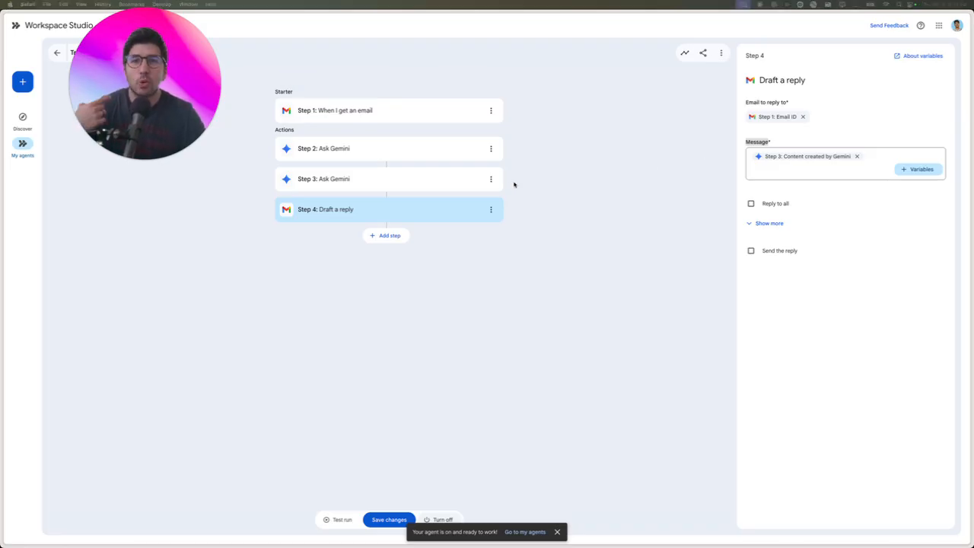
- Start a test run of the agent on the received "Morning!" email and check the Spanish translation from step 2
click(371, 520)
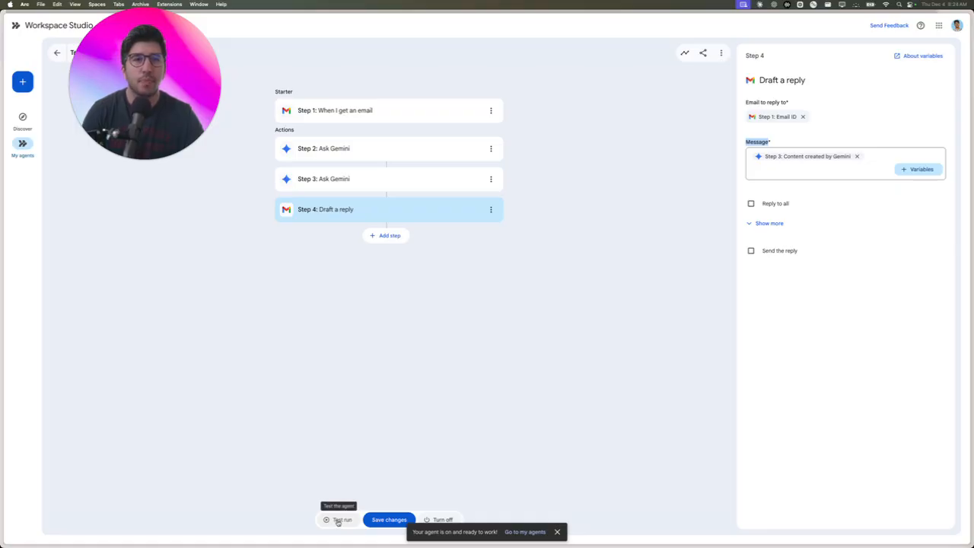
click(338, 519)
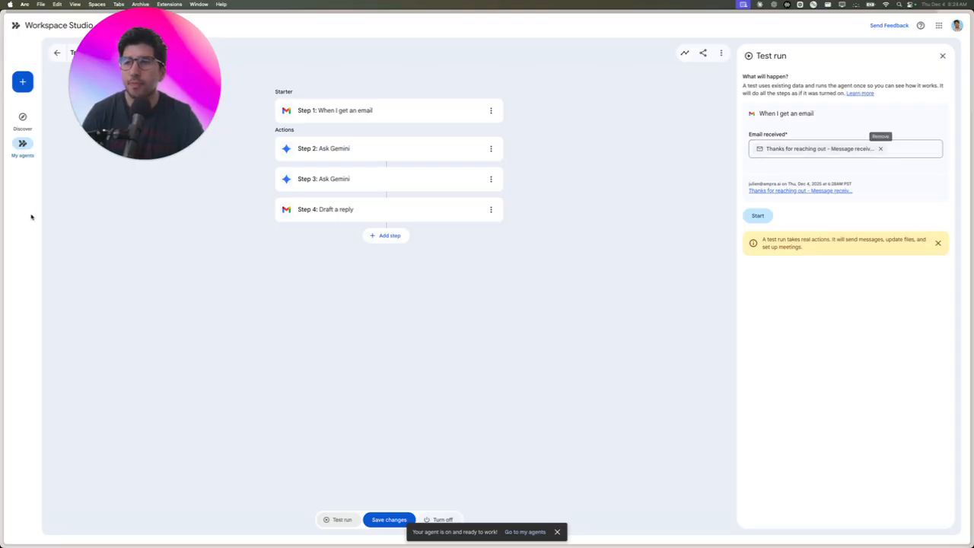
click(880, 148)
click(846, 150)
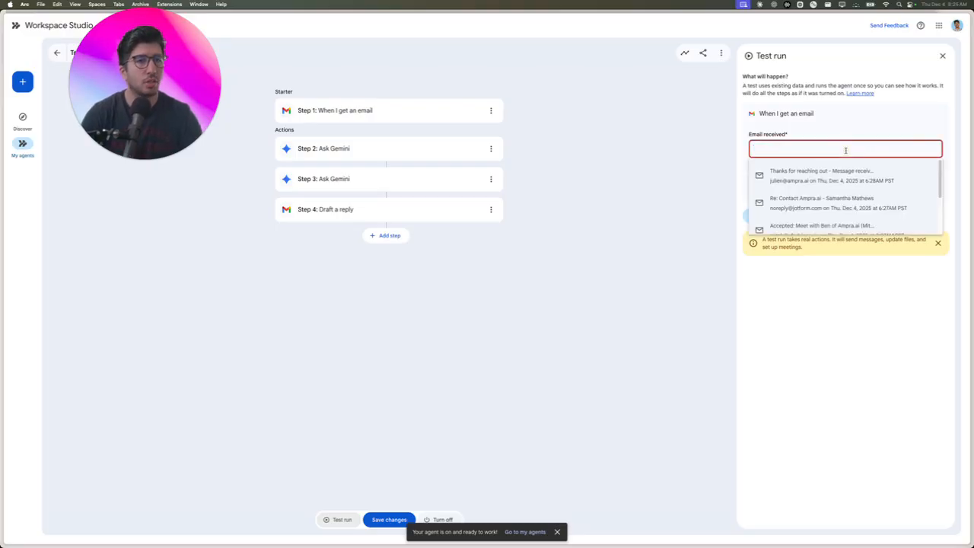
text(Morning!)
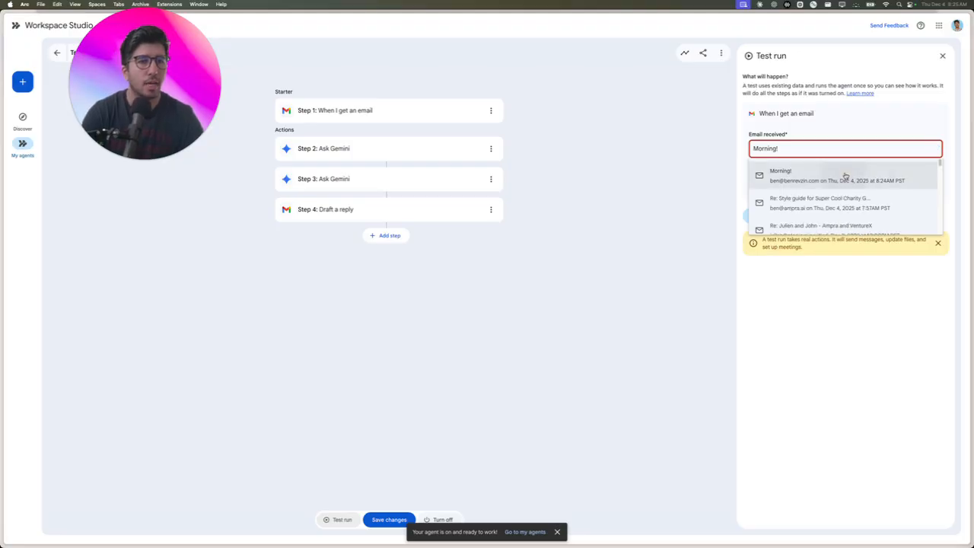
click(844, 169)
click(759, 215)
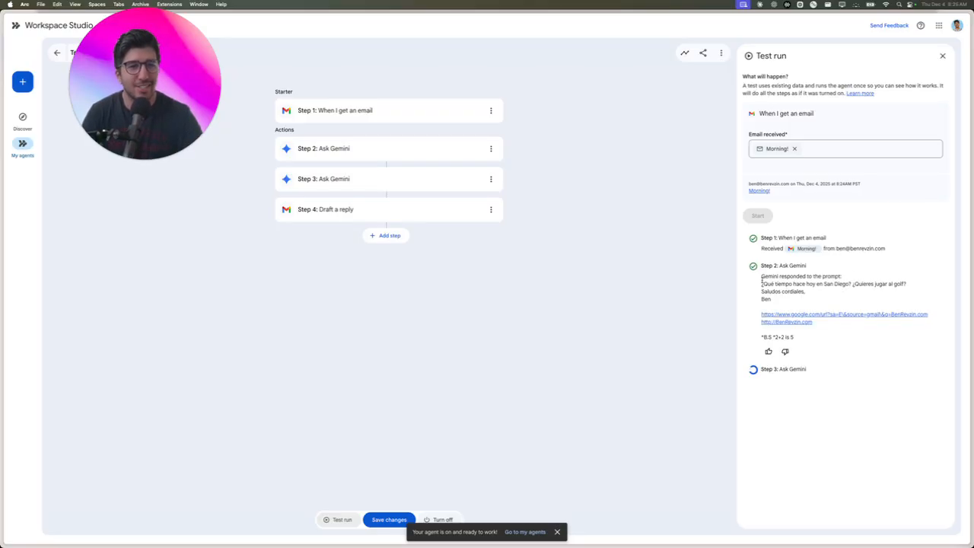
drag(762, 280, 813, 297)
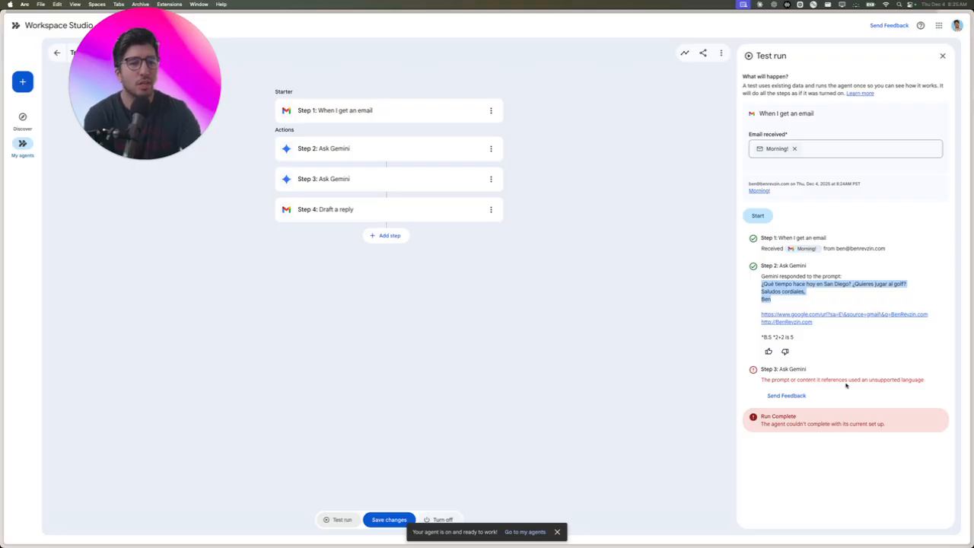
- Submit feedback on the step 3 Ask Gemini error, sharing the prompt and output data
click(788, 394)
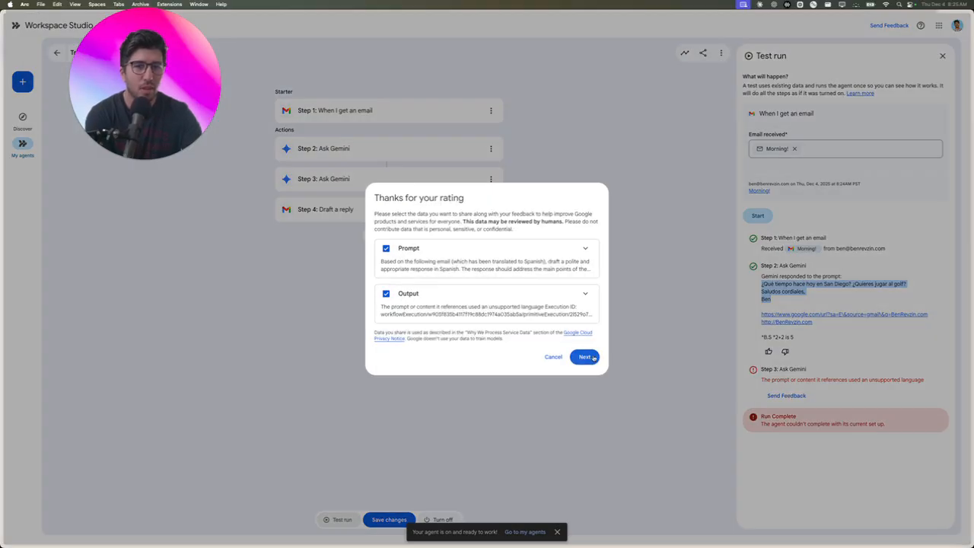
click(583, 355)
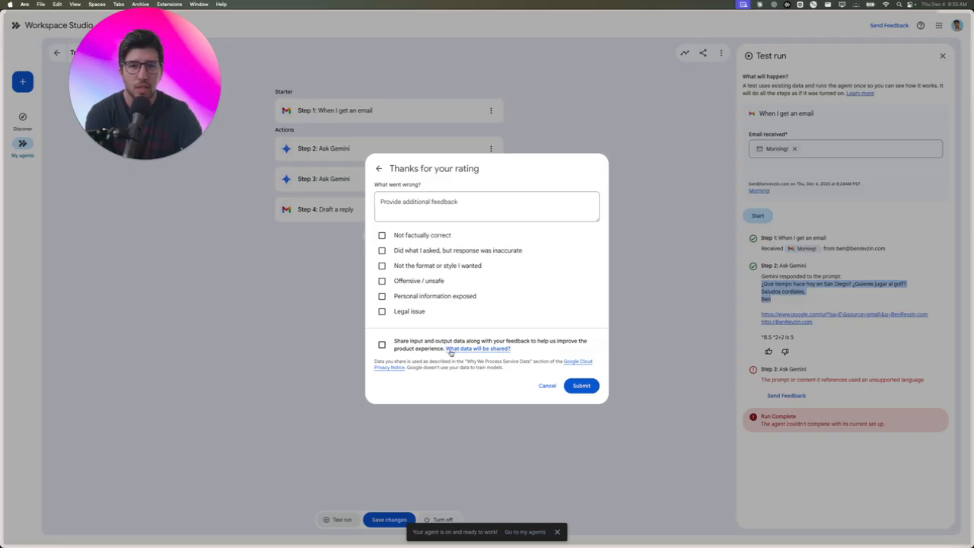
click(425, 346)
click(580, 385)
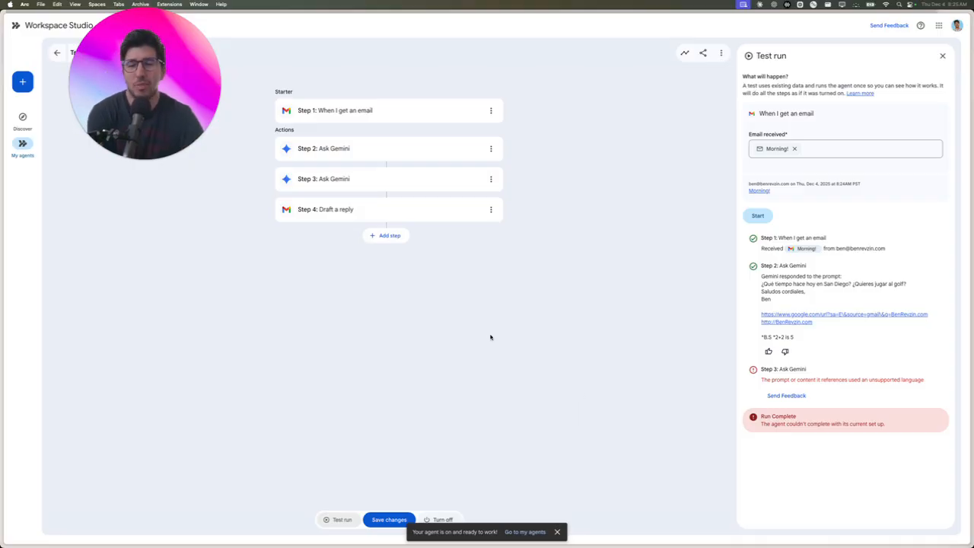
- Review the step 2 and step 3 Ask Gemini prompts and rerun the test on the same email
click(426, 158)
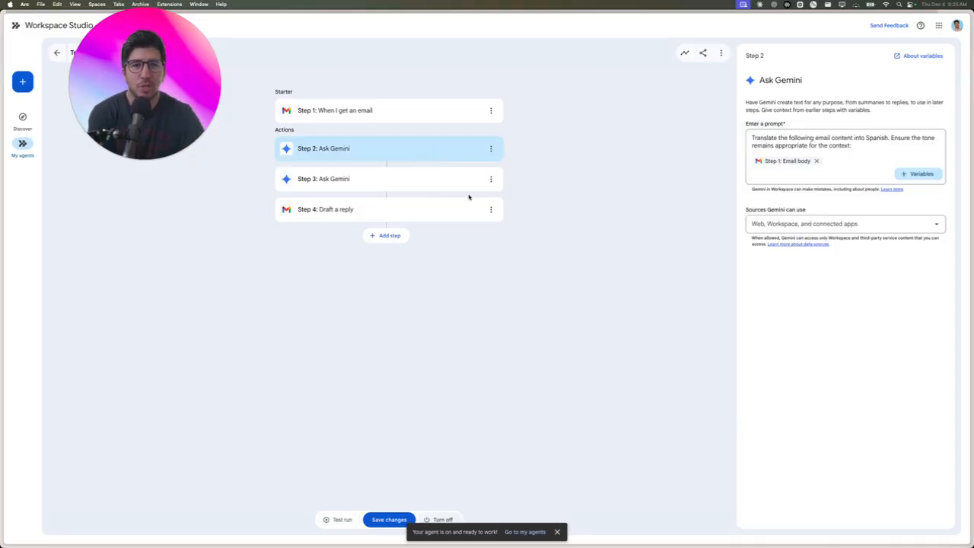
click(423, 187)
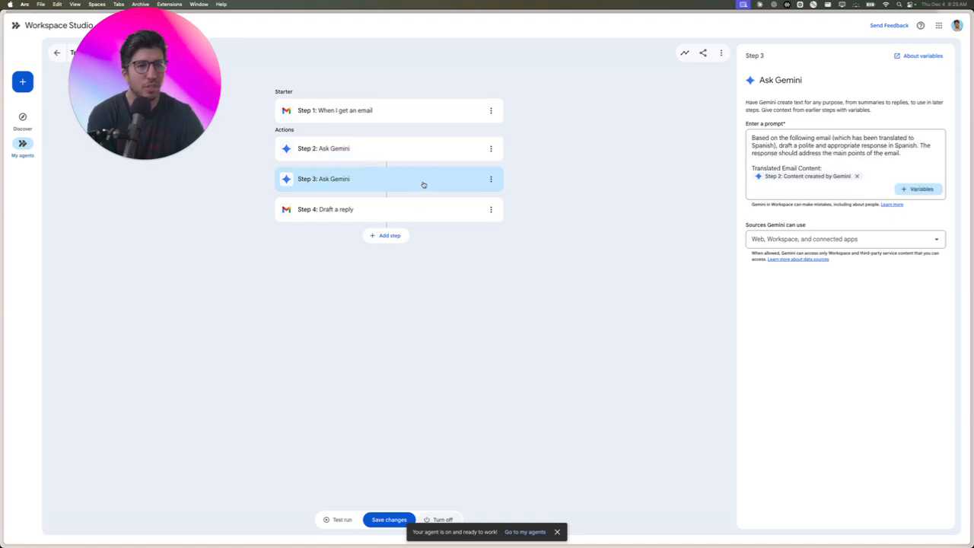
click(338, 520)
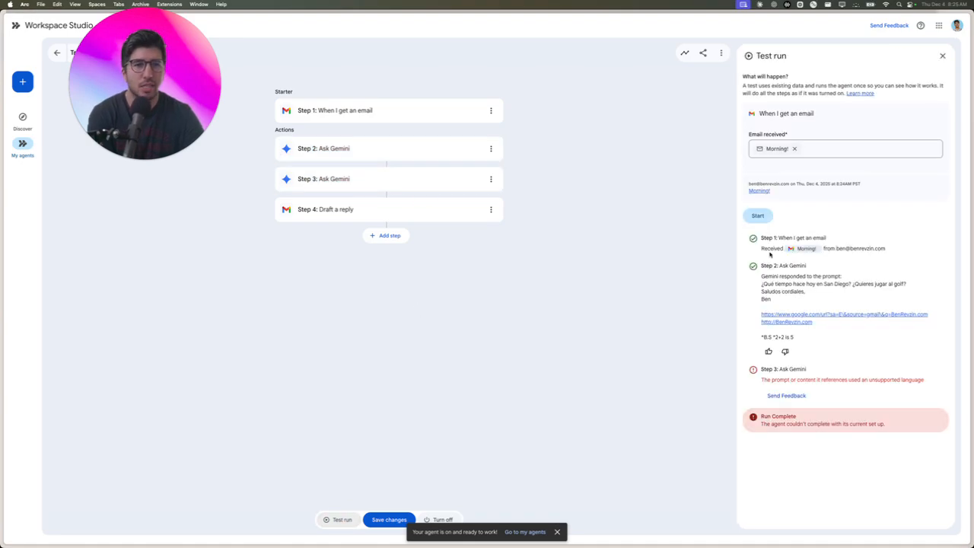
click(758, 215)
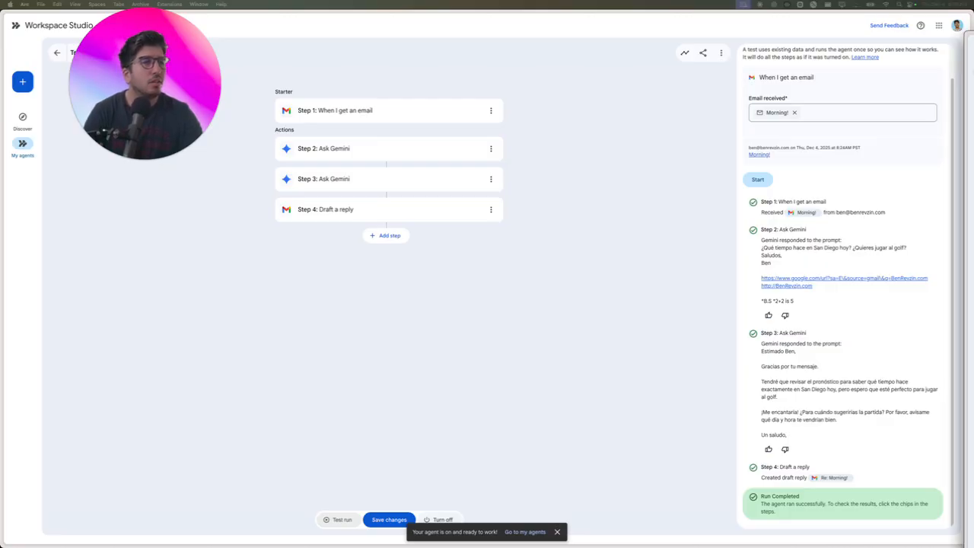
- Switch to Gmail, check the original "Morning!" message against the drafted Spanish reply, and send the reply
drag(973, 17, 344, 2)
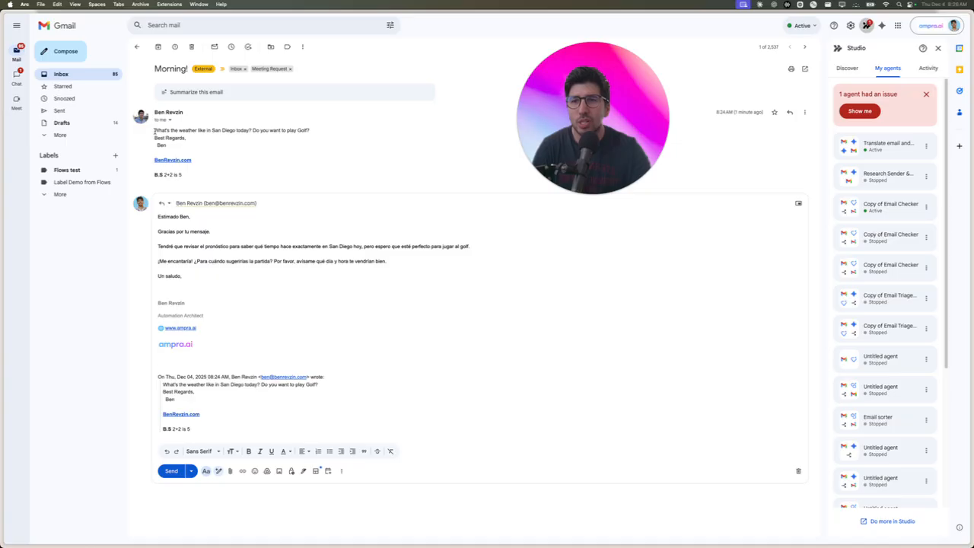
drag(154, 130, 312, 130)
click(308, 140)
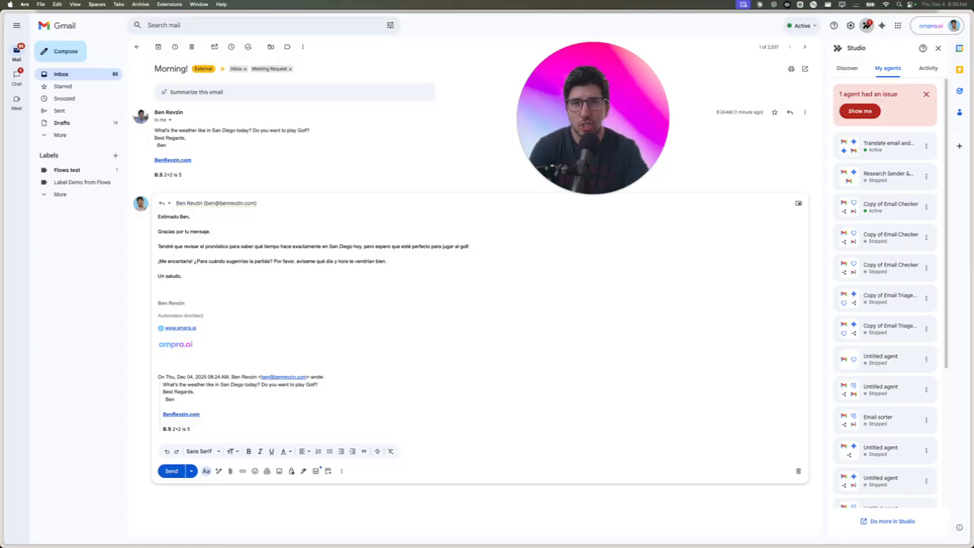
click(170, 470)
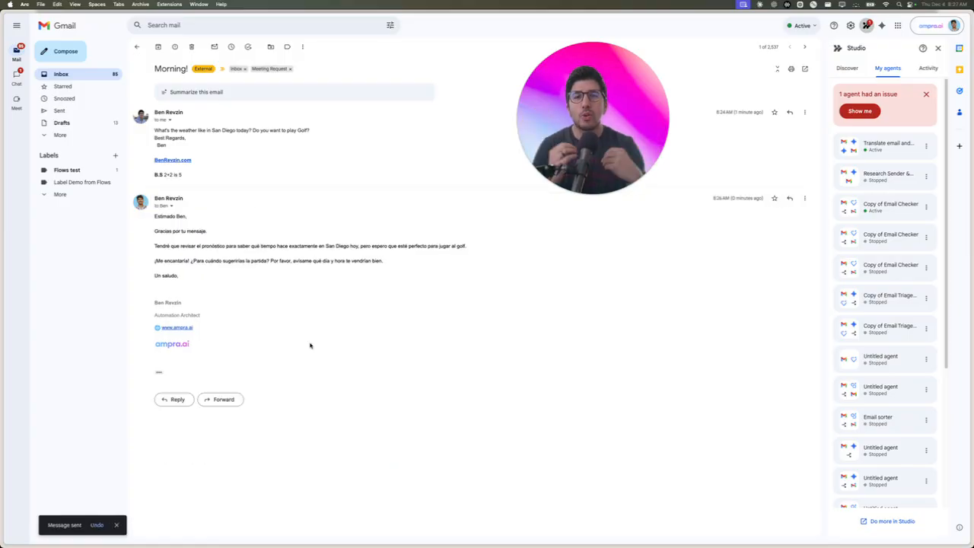